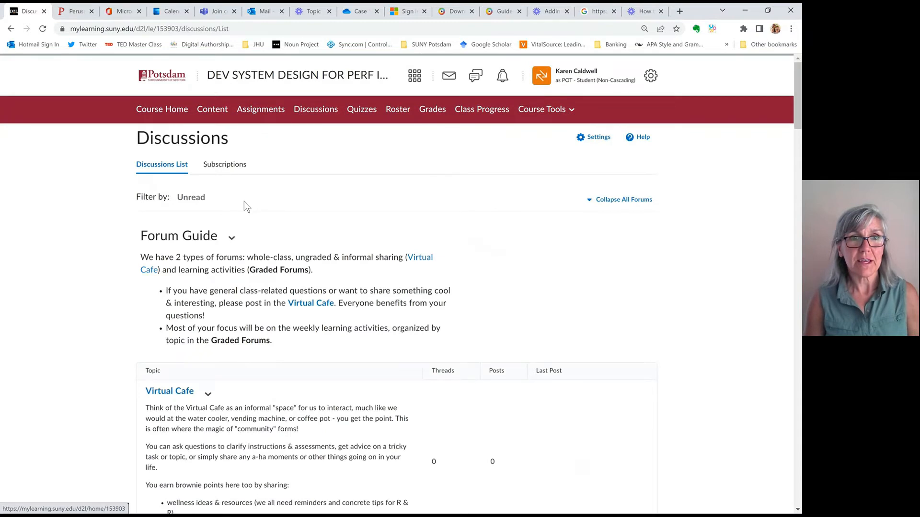
# Start a new thread in the Virtual Cafe discussion topic with the subject "specific subject line"
pyautogui.click(158, 145)
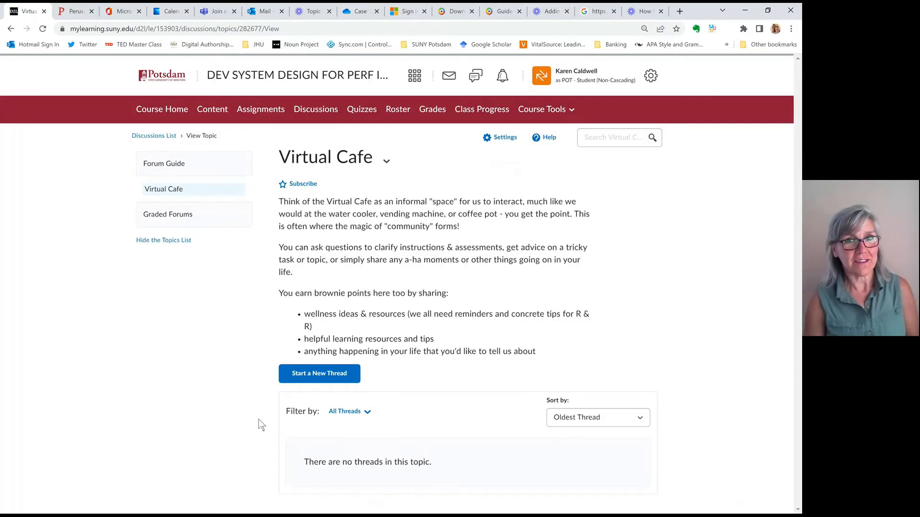
pyautogui.click(320, 374)
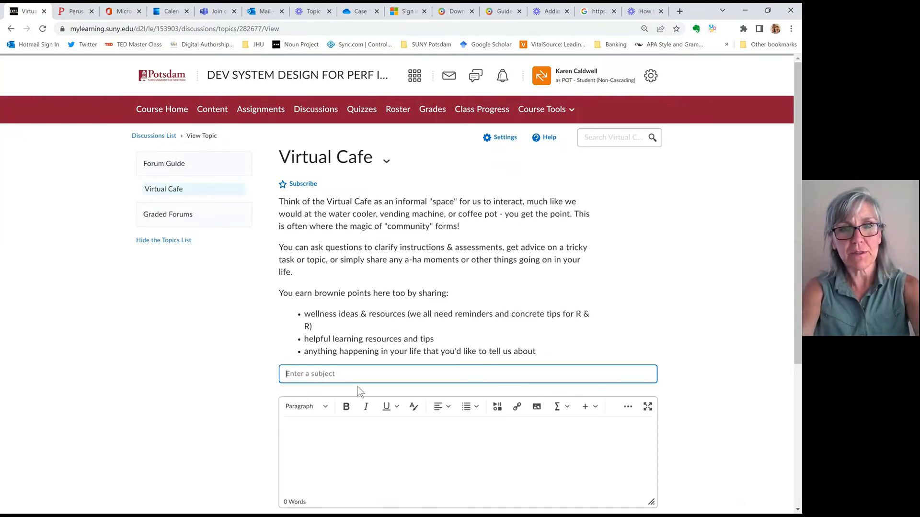
pyautogui.write('specific subject line')
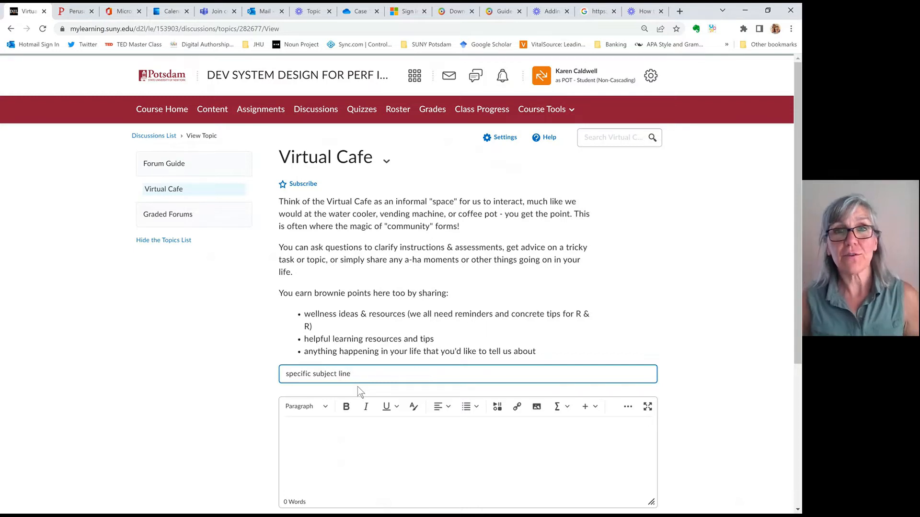
# Enlarge the message box and write the line "Overview of my Main Topic" followed by the paragraph "Blah blah blah. Topic A and Topic B."
pyautogui.scroll(-3, 357, 387)
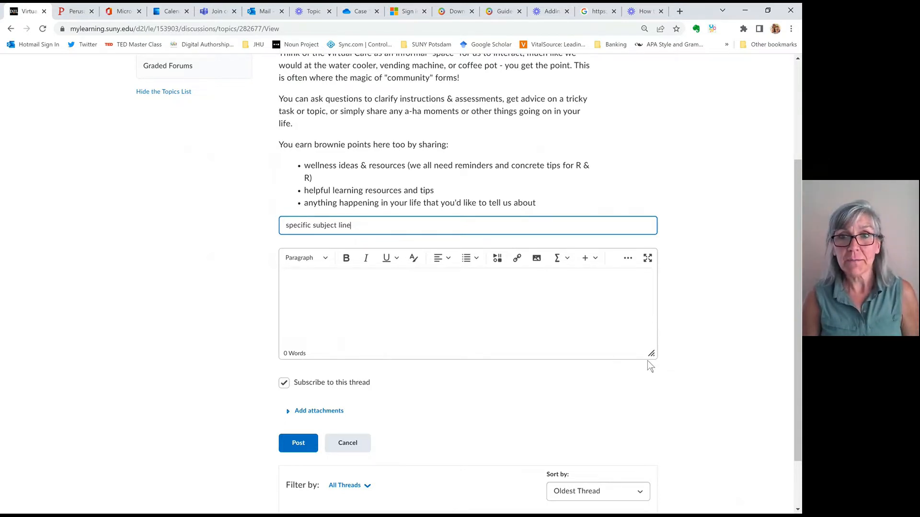
pyautogui.moveTo(653, 354); pyautogui.dragTo(654, 414)
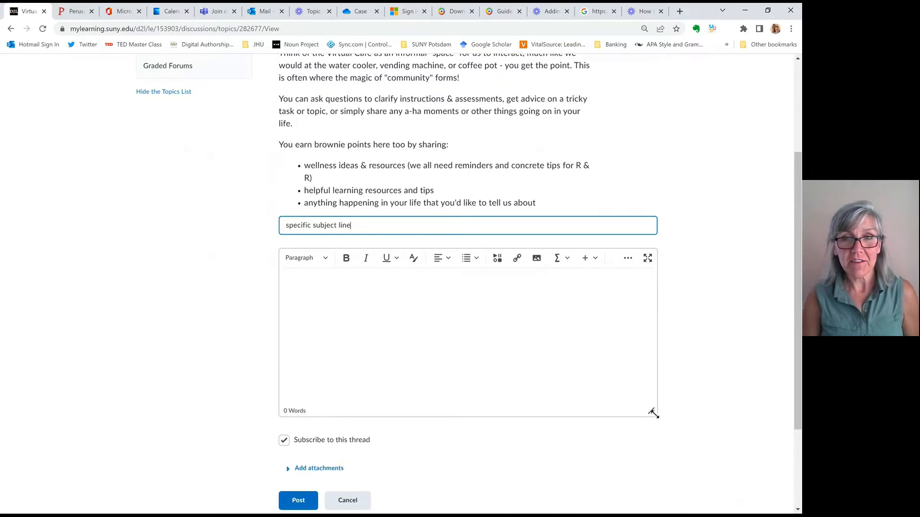
pyautogui.click(362, 332)
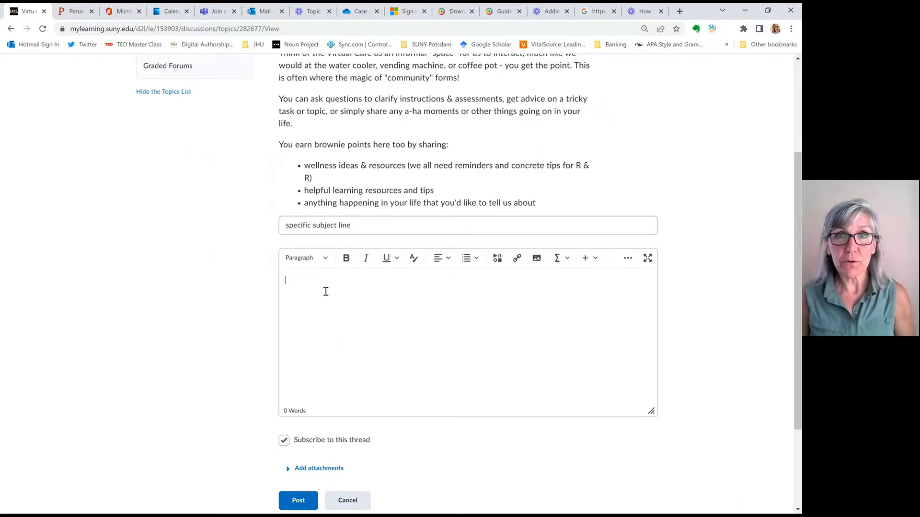
pyautogui.write('O')
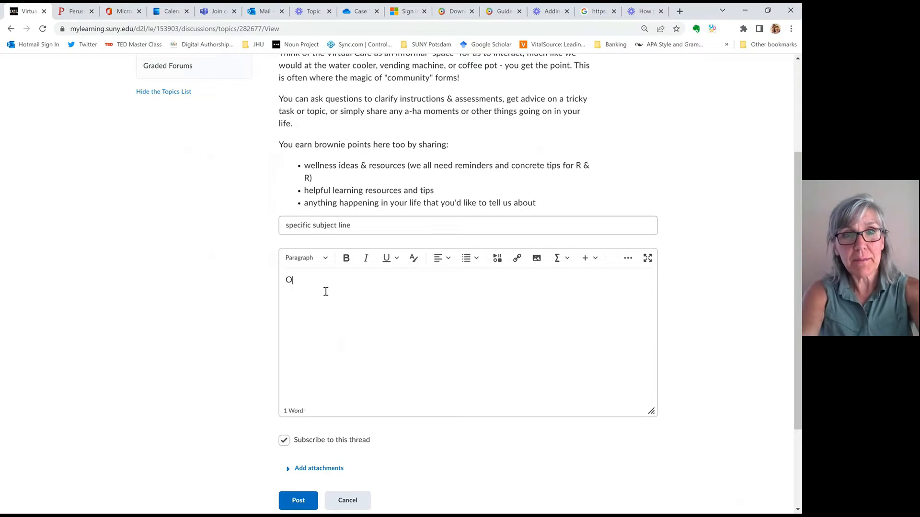
pyautogui.write('vervie')
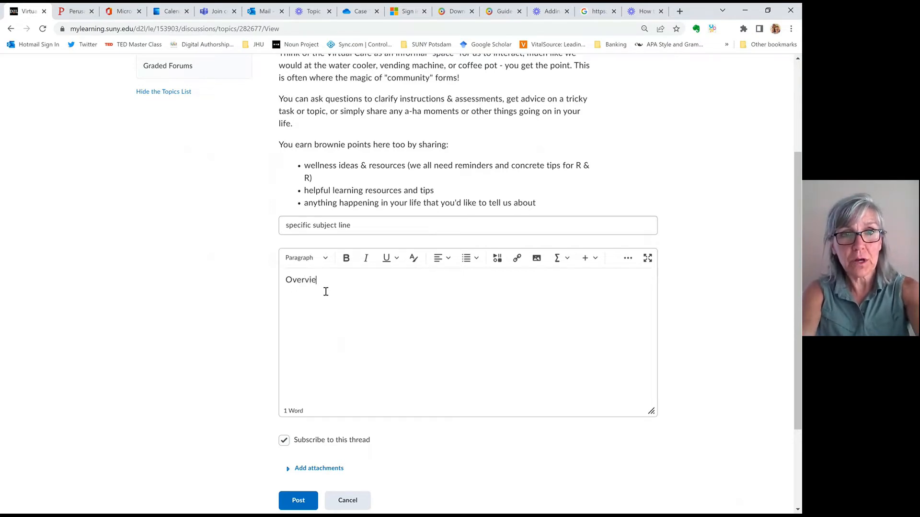
pyautogui.write('w of my Main ')
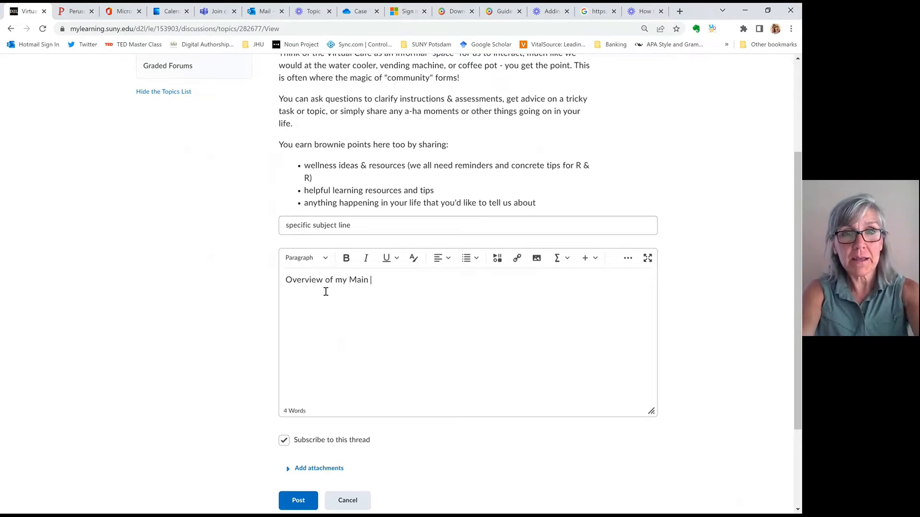
pyautogui.write('Topic')
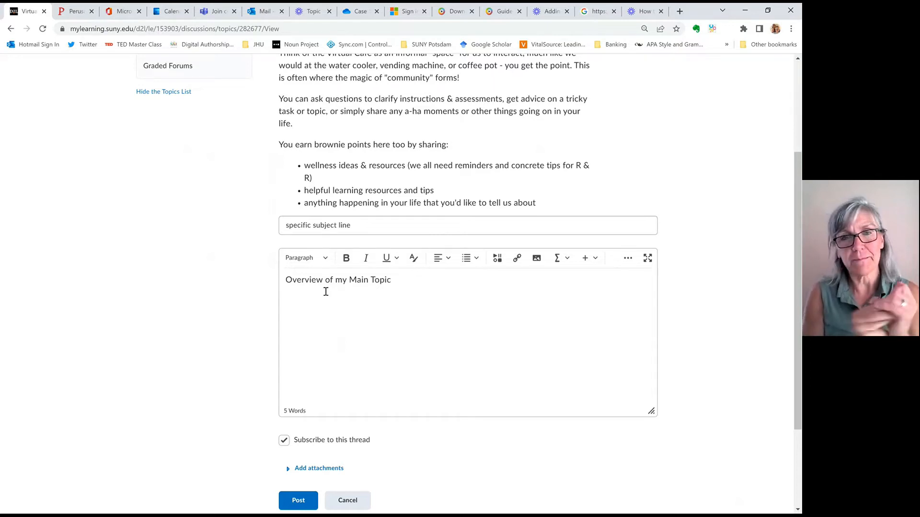
pyautogui.write('Blah blah blah. Topic A and ')
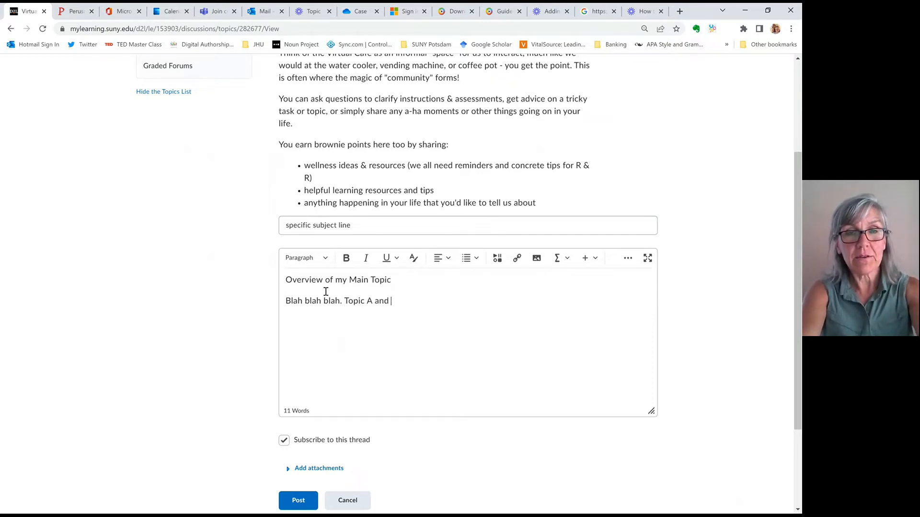
pyautogui.write('Topic B.')
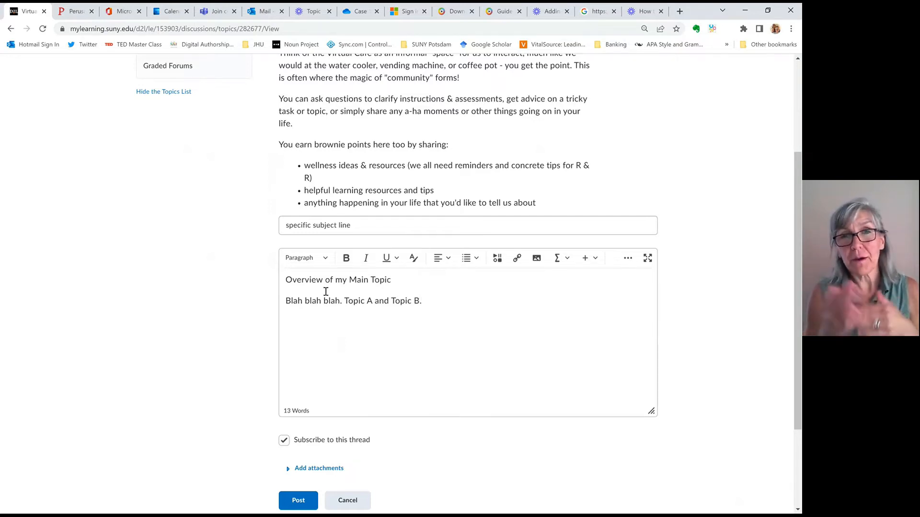
# Add a "Topic A" line with filler text "a;lsdkjfas;ldkjfa;lsdjf" and a "Topic B" line with filler text ";adklsjfa;dslkj" beneath the overview
pyautogui.write('Topic A')
pyautogui.press('Return')
pyautogui.write('a;lsdkjfas;ldkjfa;lsdjf')
pyautogui.press('Return')
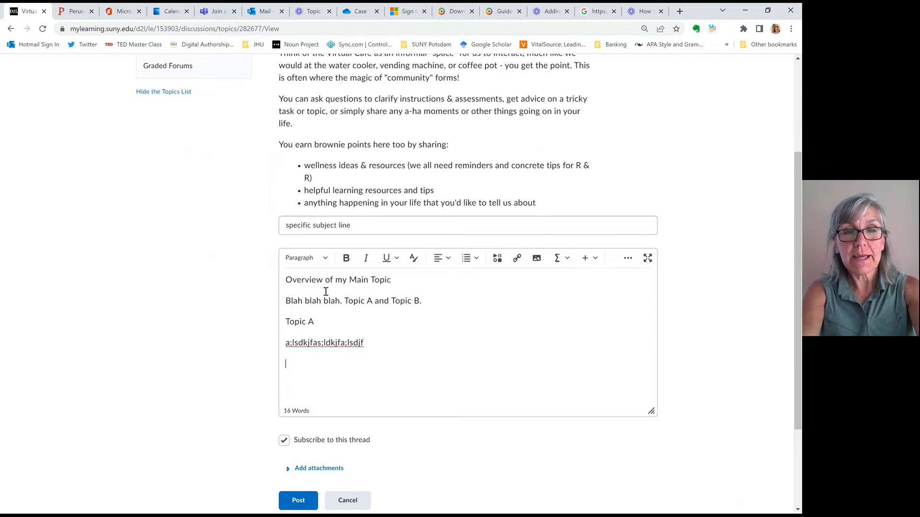
pyautogui.write('TopicB')
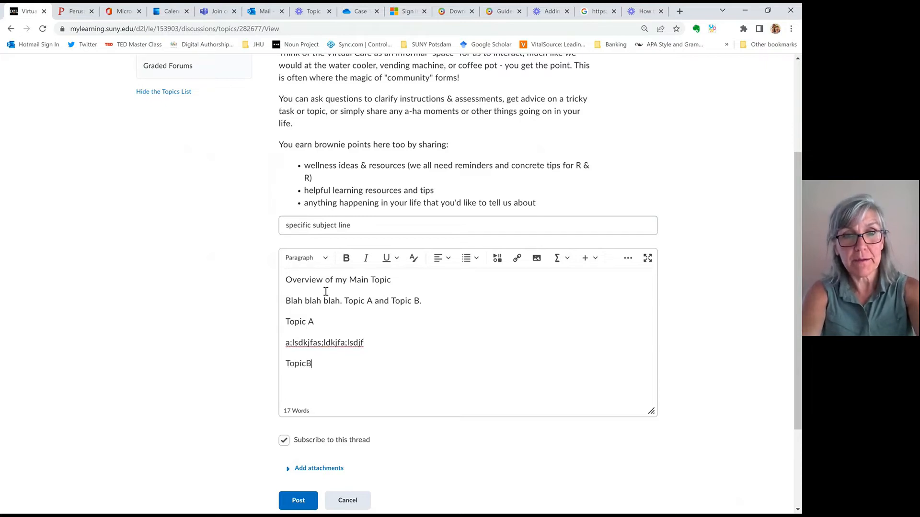
pyautogui.press('BackSpace')
pyautogui.write('B ')
pyautogui.write(';adklsjfa;dslkj')
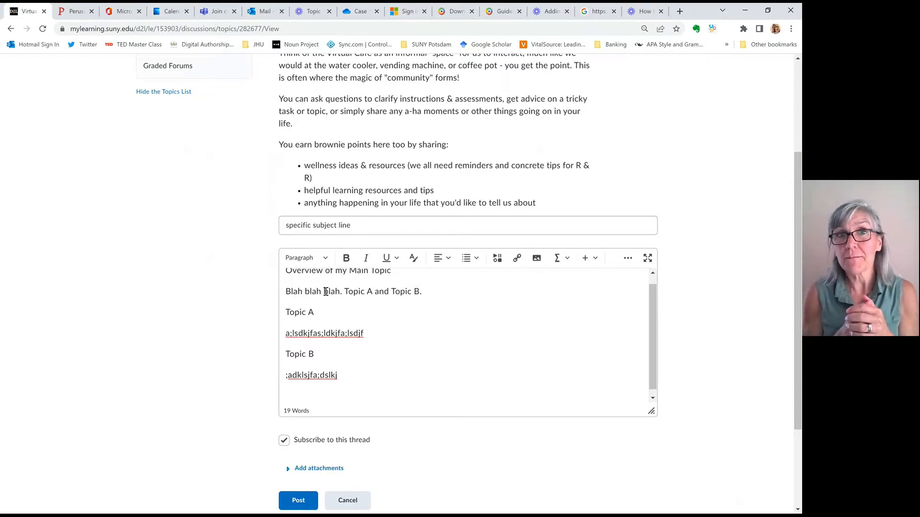
# End the message with a "References" line and the placeholder "(add references)" in a paragraph below it
pyautogui.write('Refernc')
pyautogui.press('BackSpace')
pyautogui.press('BackSpace')
pyautogui.write('e')
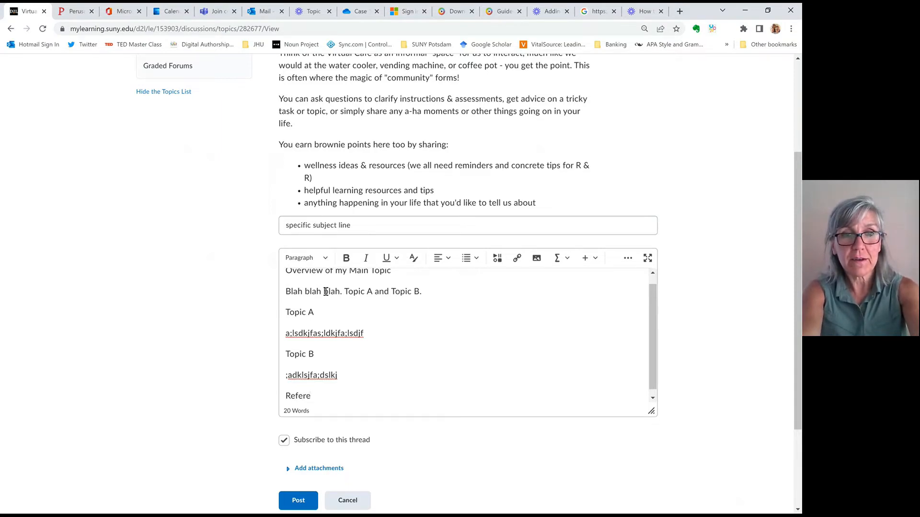
pyautogui.write('nces')
pyautogui.press('Return')
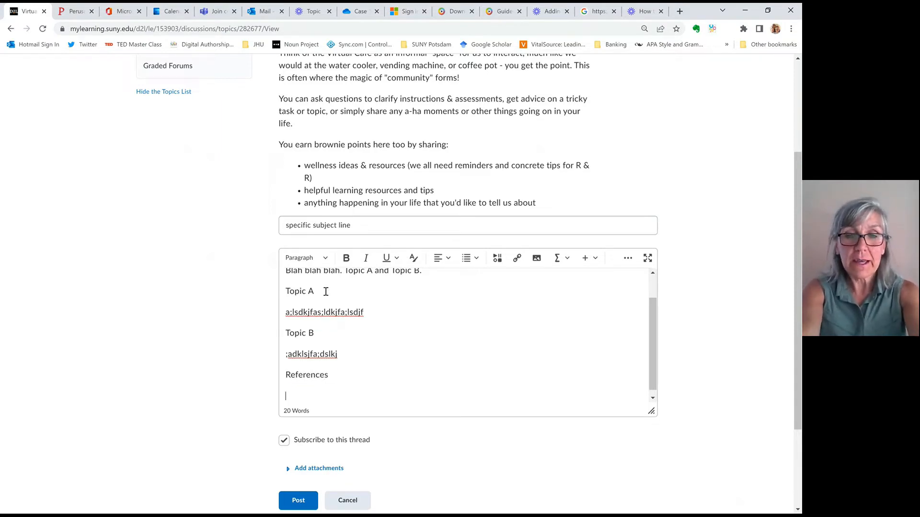
pyautogui.write('(')
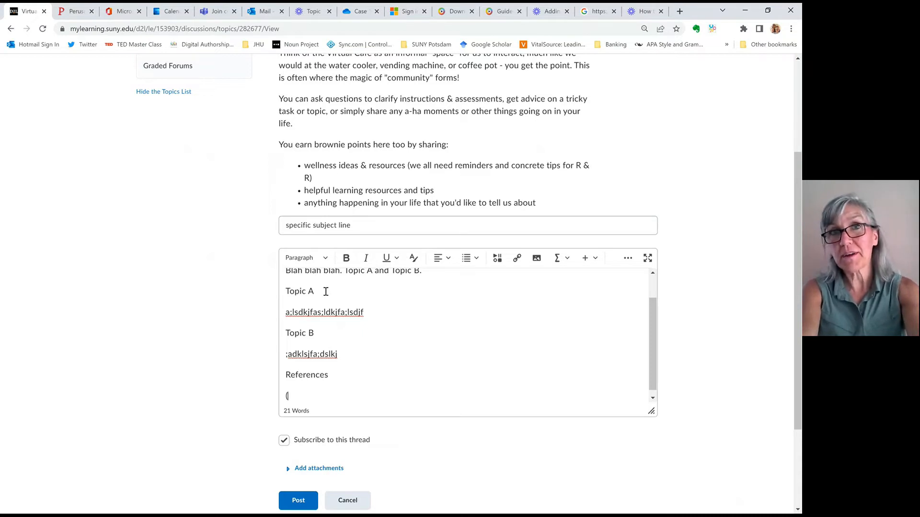
pyautogui.write('add refe')
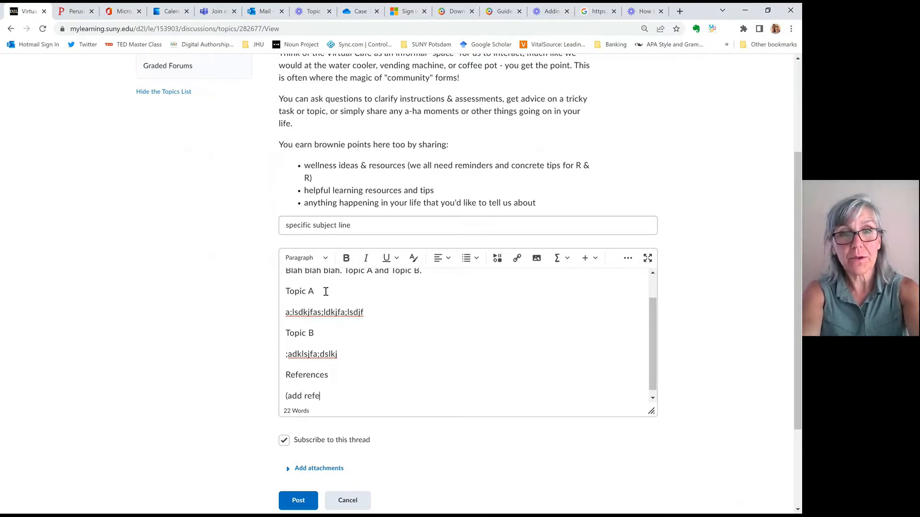
pyautogui.write('rences)')
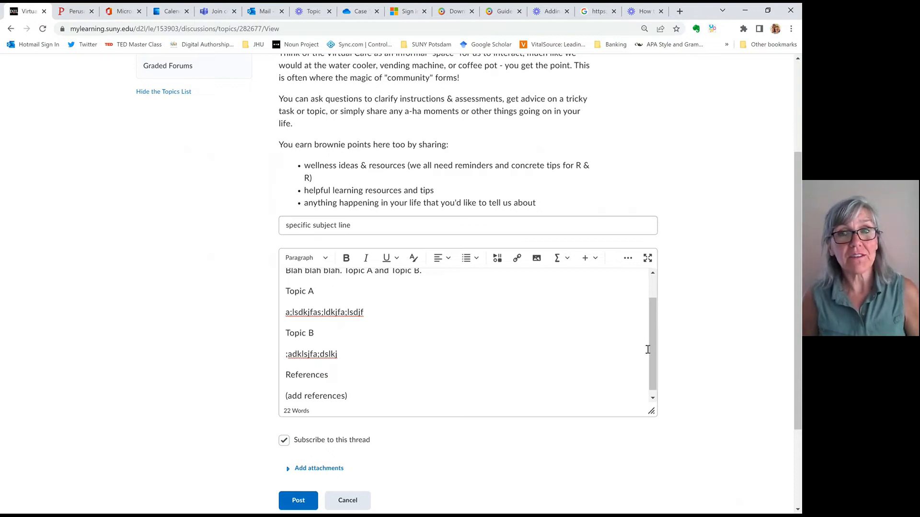
# Format the opening line "Overview of my Main Topic" as Heading 1
pyautogui.moveTo(654, 347); pyautogui.dragTo(558, 298)
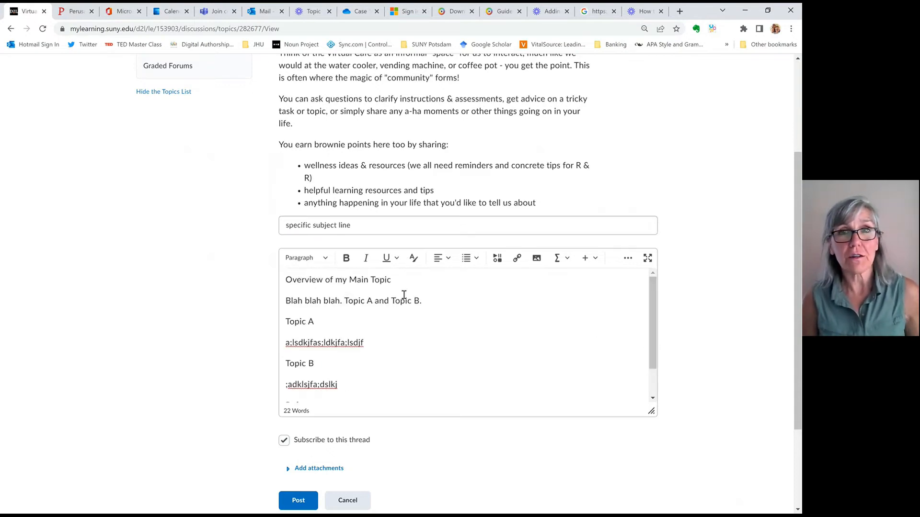
pyautogui.click(344, 280)
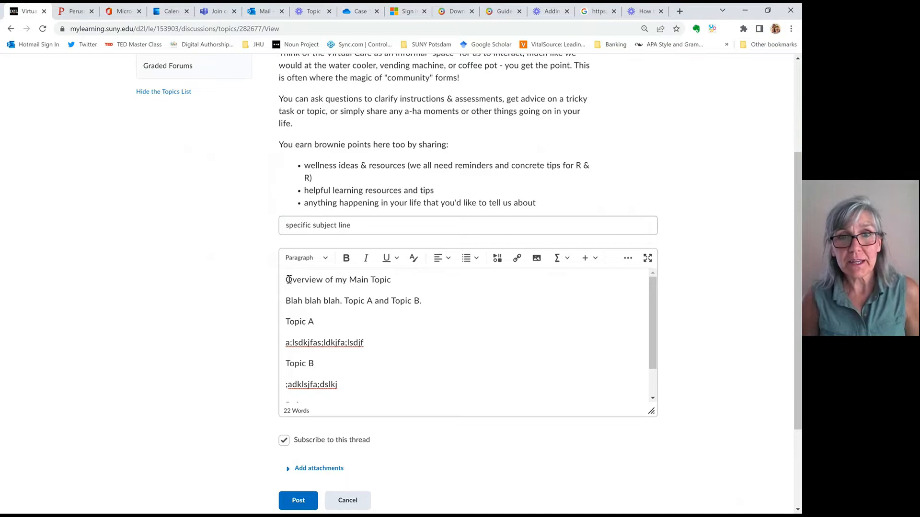
pyautogui.moveTo(288, 280); pyautogui.dragTo(393, 279)
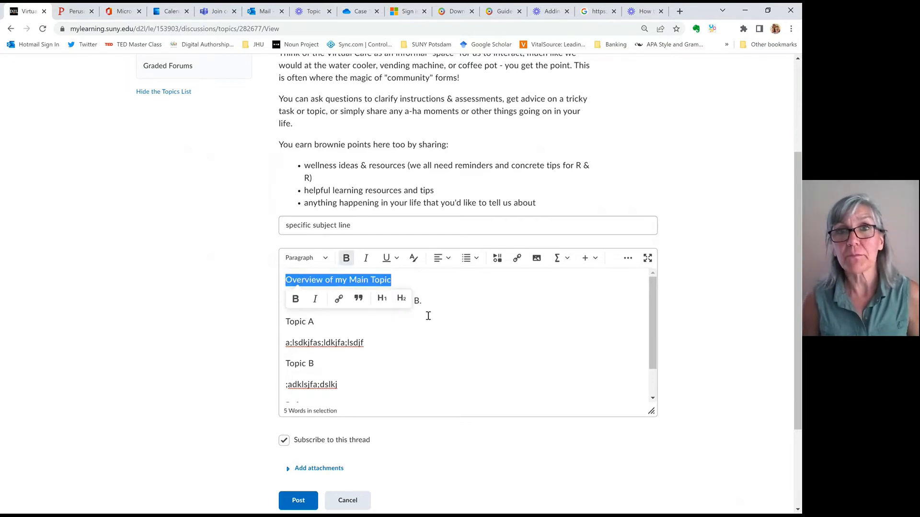
pyautogui.click(448, 326)
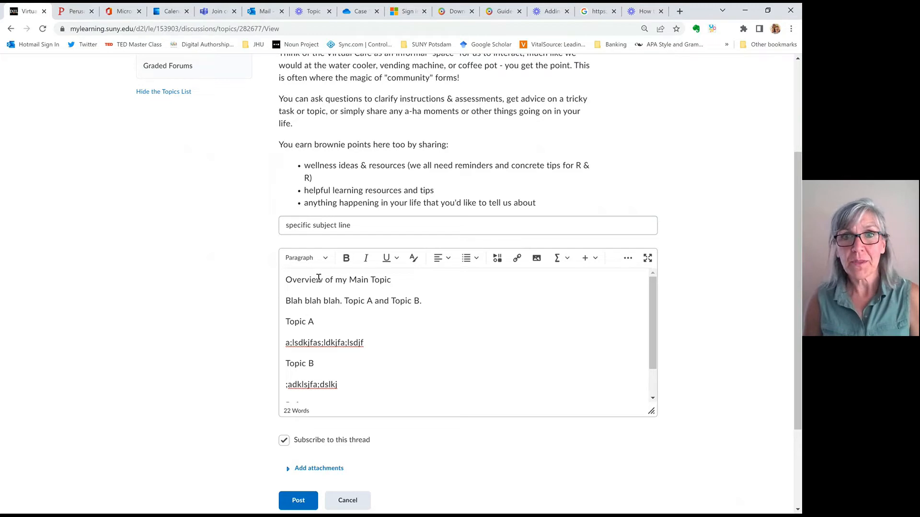
pyautogui.click(399, 280)
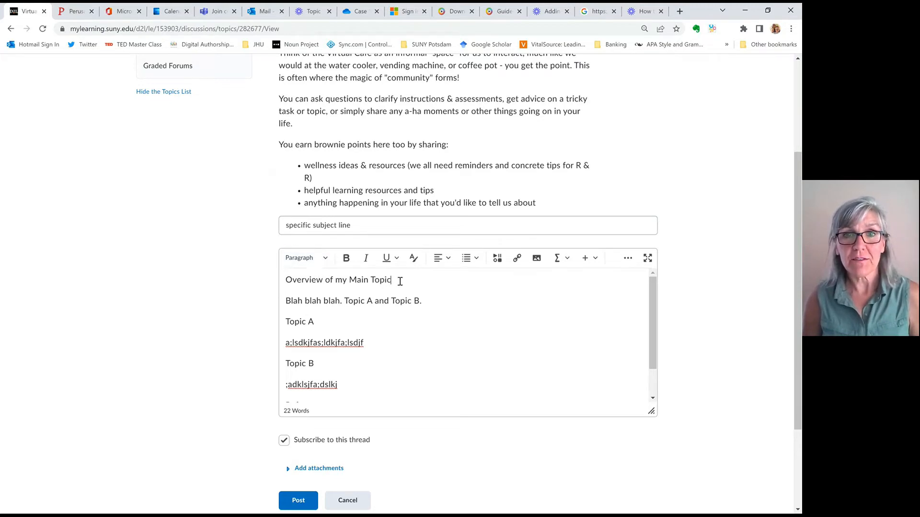
pyautogui.click(322, 259)
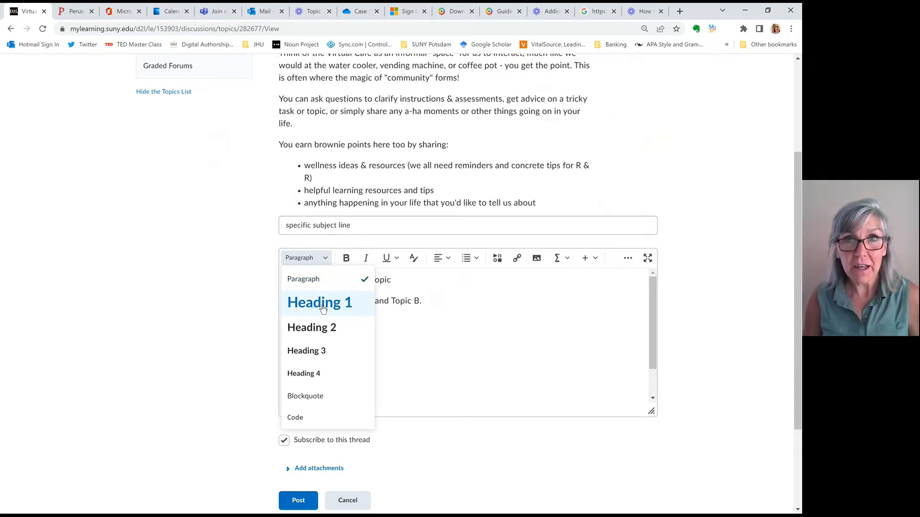
pyautogui.click(322, 305)
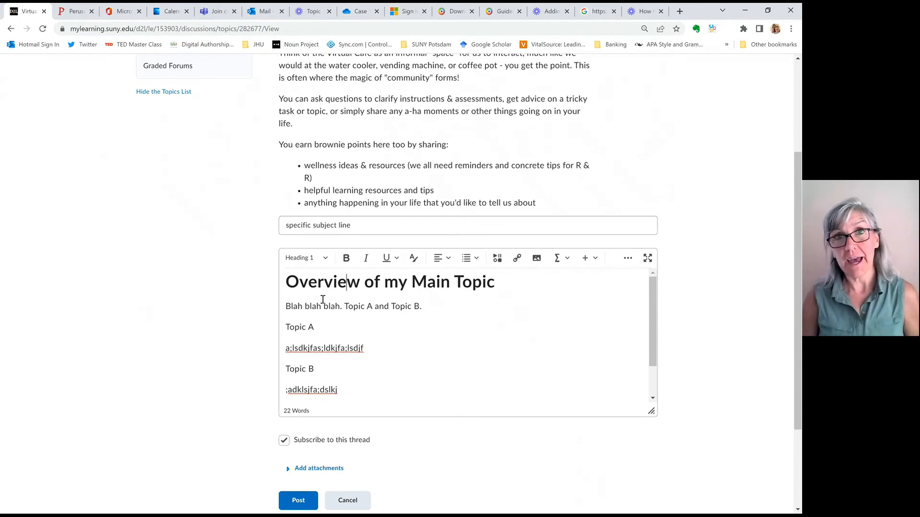
# Format the "Topic A" and "Topic B" lines as Heading 2
pyautogui.click(314, 327)
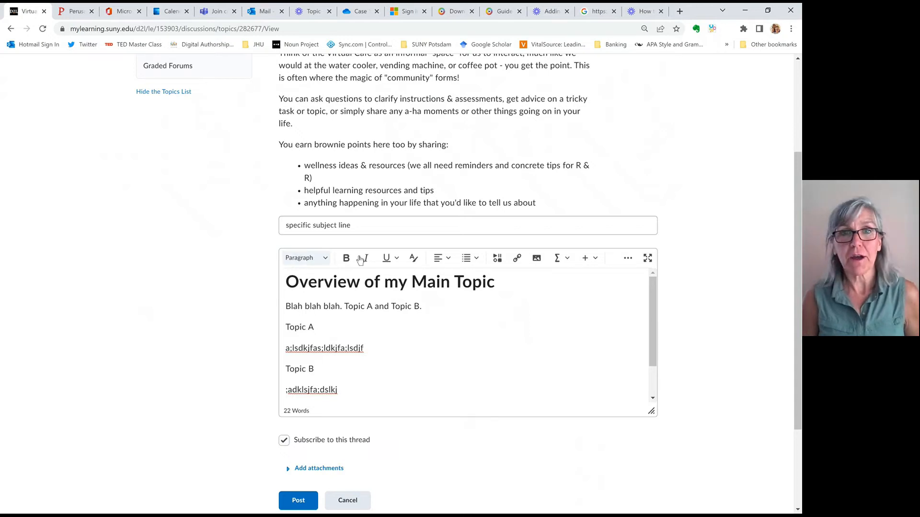
pyautogui.click(324, 259)
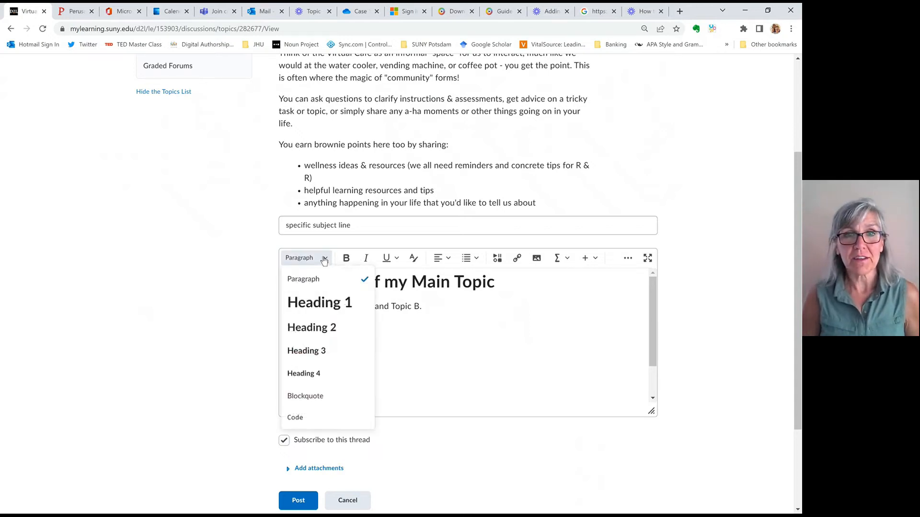
pyautogui.click(319, 327)
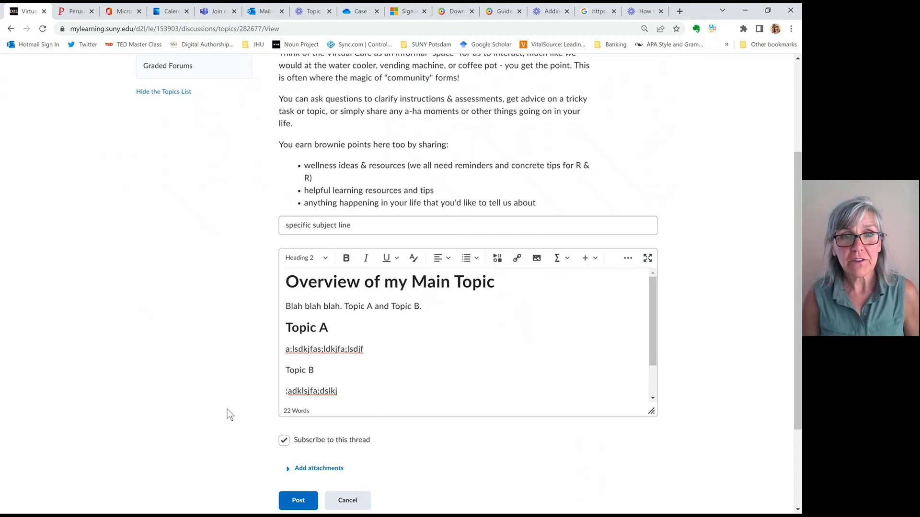
pyautogui.click(285, 370)
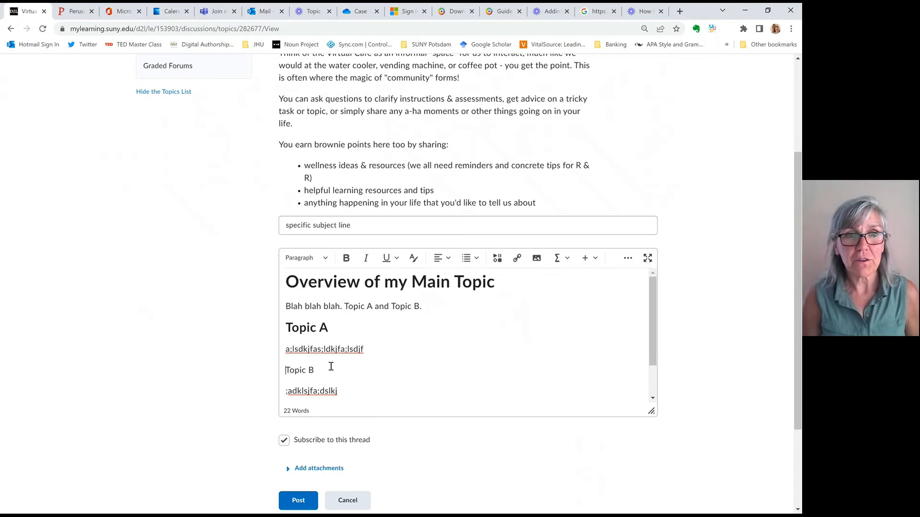
pyautogui.click(316, 258)
pyautogui.click(312, 326)
# Format the "References" line near the end of the message as Heading 3
pyautogui.scroll(-2, 480, 336)
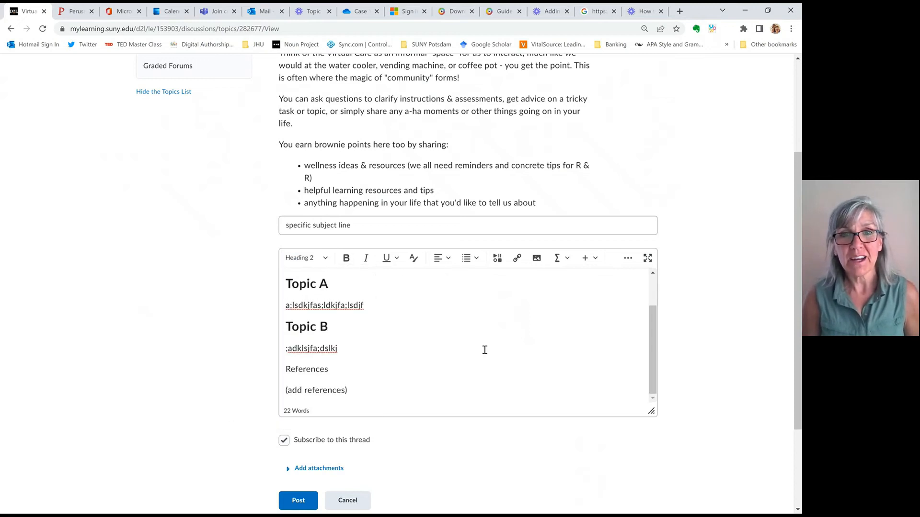
pyautogui.click(320, 371)
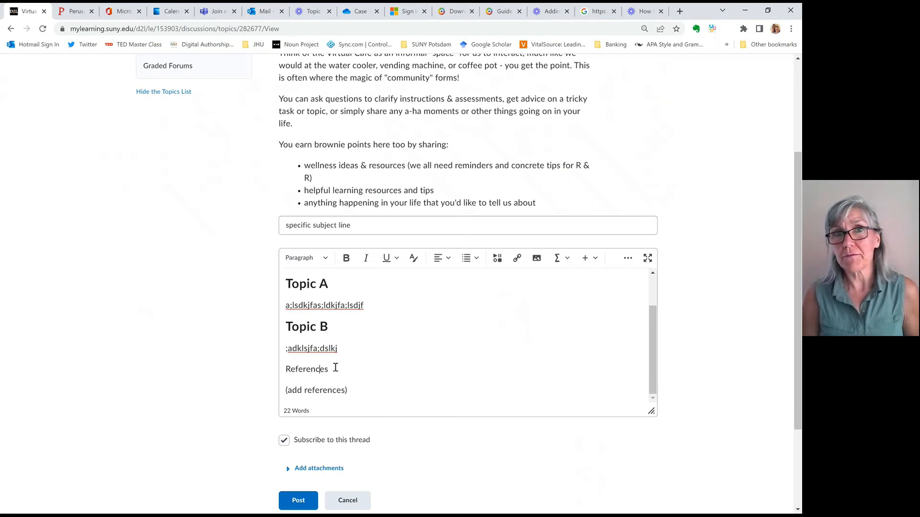
pyautogui.click(306, 262)
pyautogui.click(296, 355)
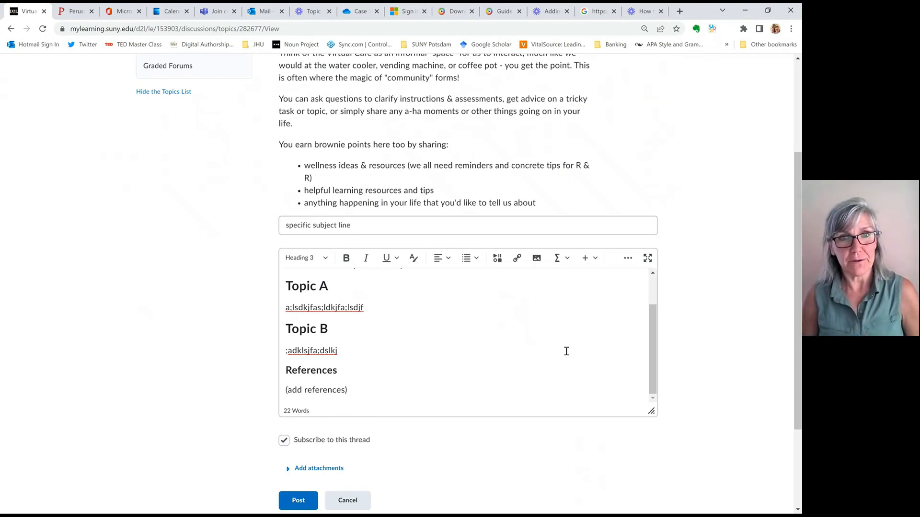
# Post the thread to Virtual Cafe and open the posted "specific subject line" thread
pyautogui.scroll(2, 566, 352)
pyautogui.click(307, 499)
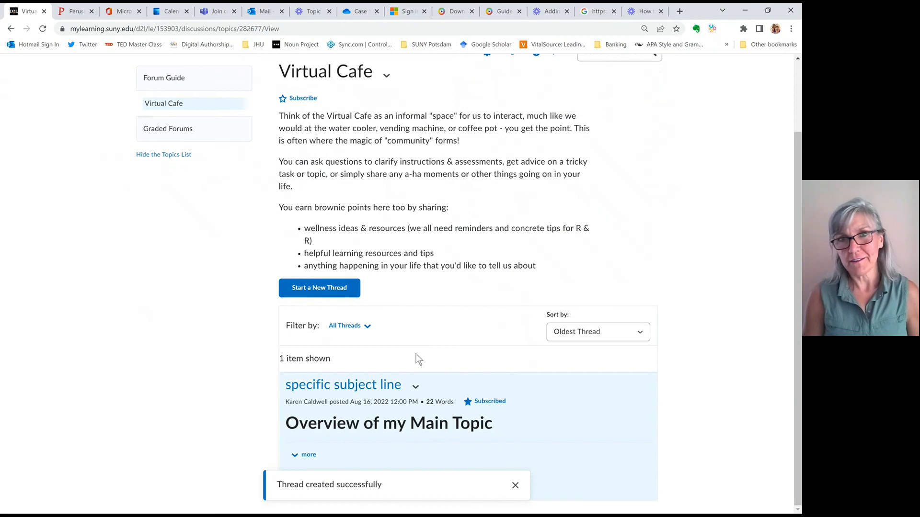
pyautogui.click(363, 392)
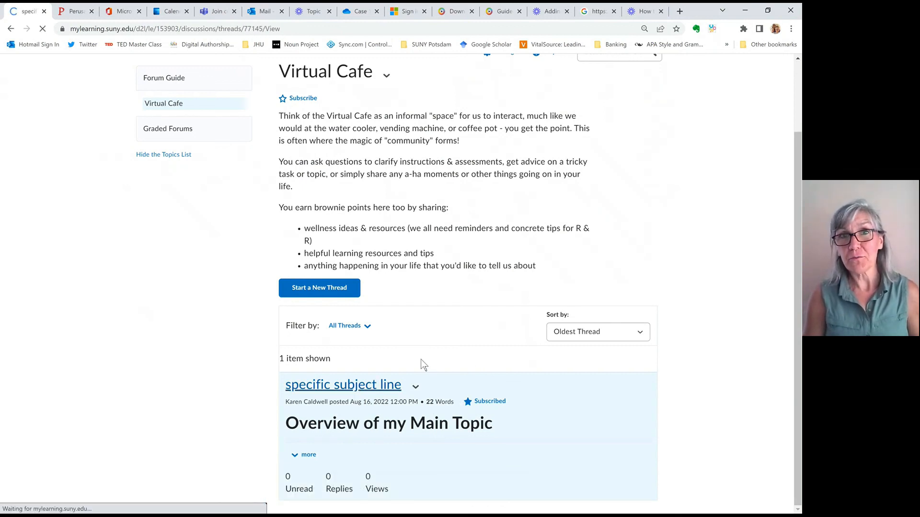